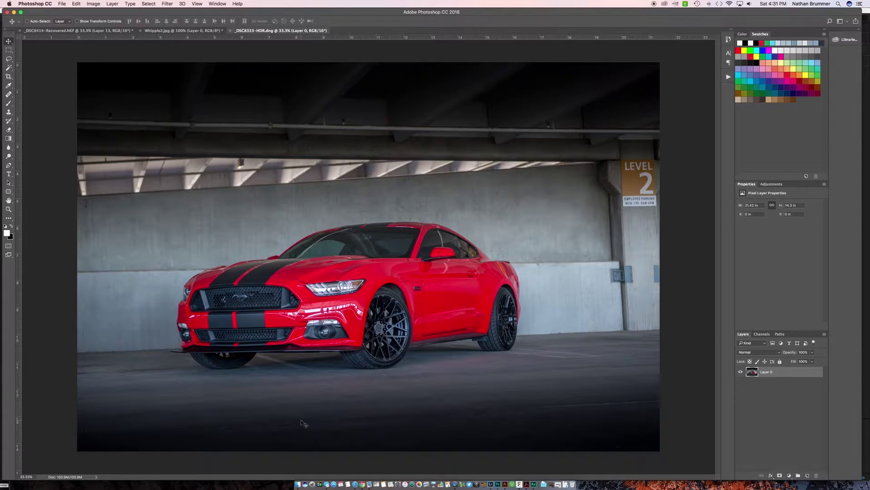
- Pick the Curvature Pen tool with Path mode set in the options bar
left_click(9, 166)
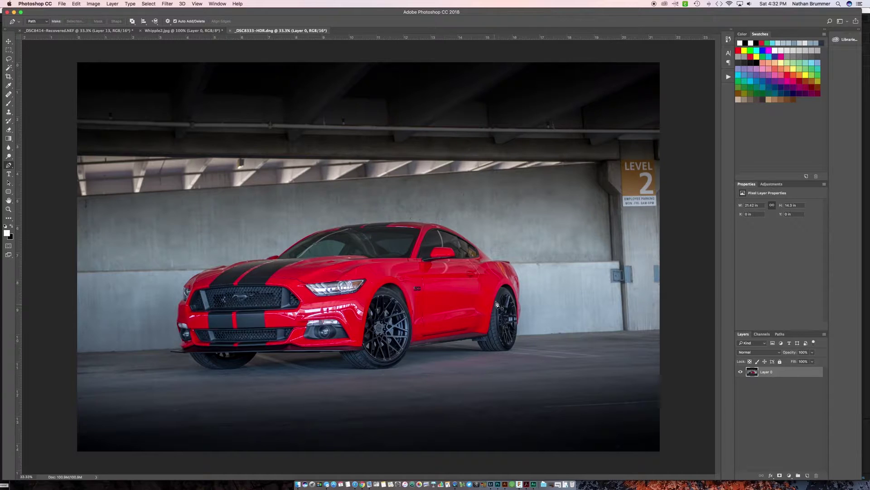
left_click(523, 319)
- Start the path at the floor line's left edge and trace the front spoiler's bottom edge
left_click(71, 354)
scroll(121, 354, "up", 5)
scroll(122, 354, "down", 2)
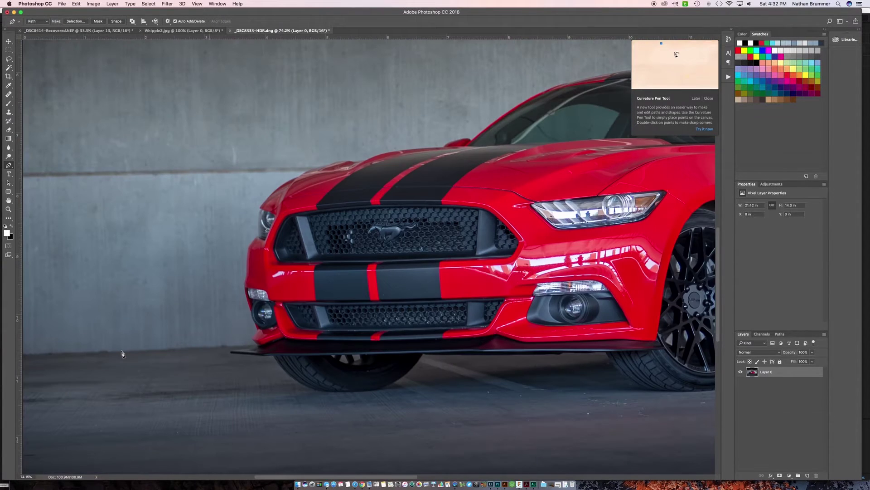
left_click(252, 346)
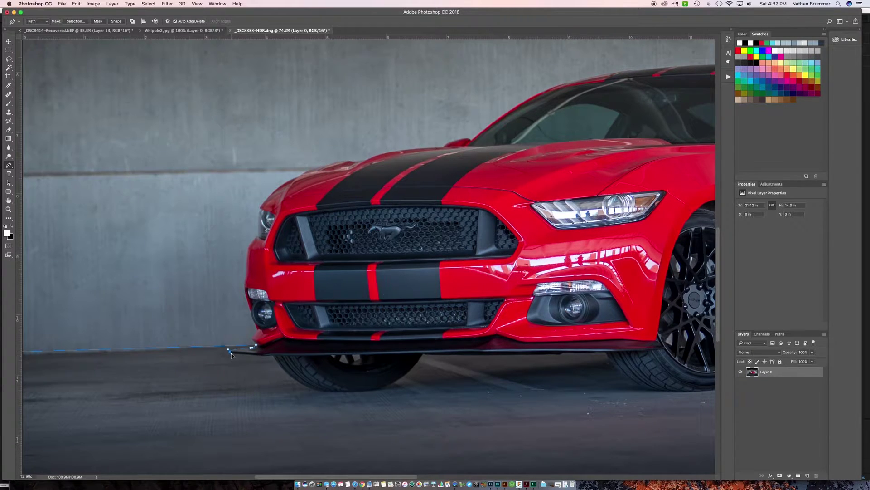
left_click(242, 354)
left_click(398, 354)
left_click(485, 356)
scroll(476, 357, "right", 5)
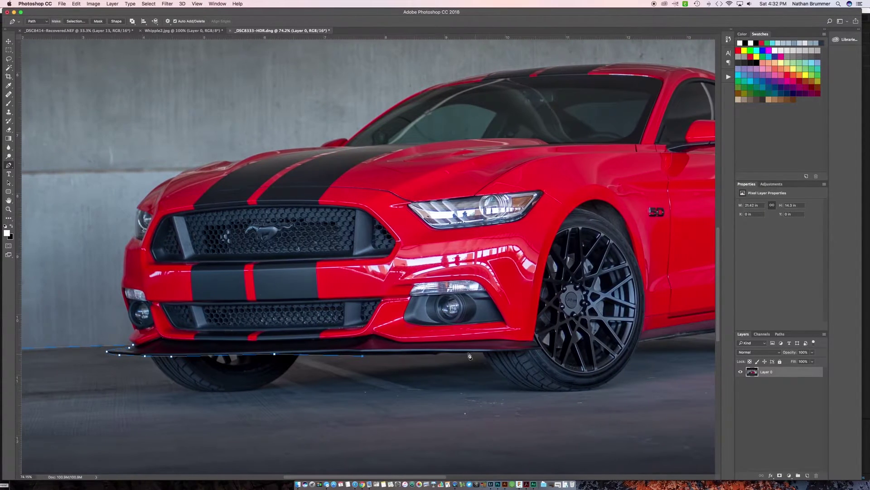
left_click(438, 354)
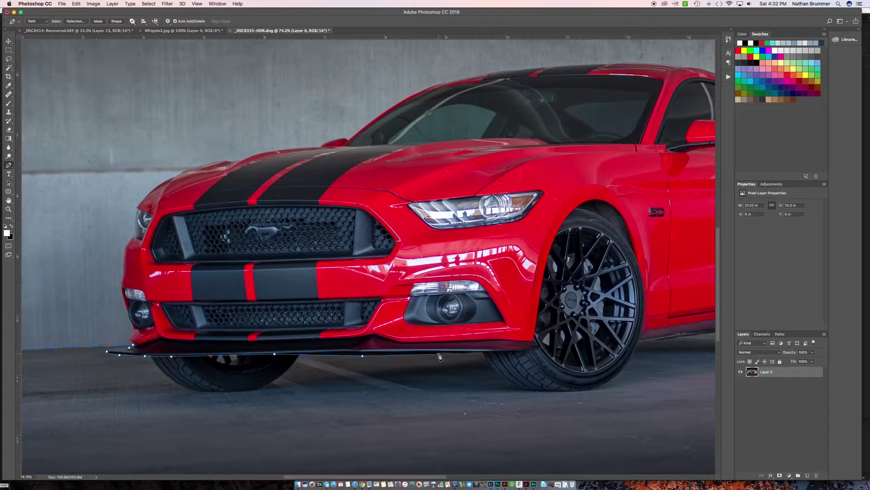
left_click(479, 354)
scroll(528, 355, "up", 5)
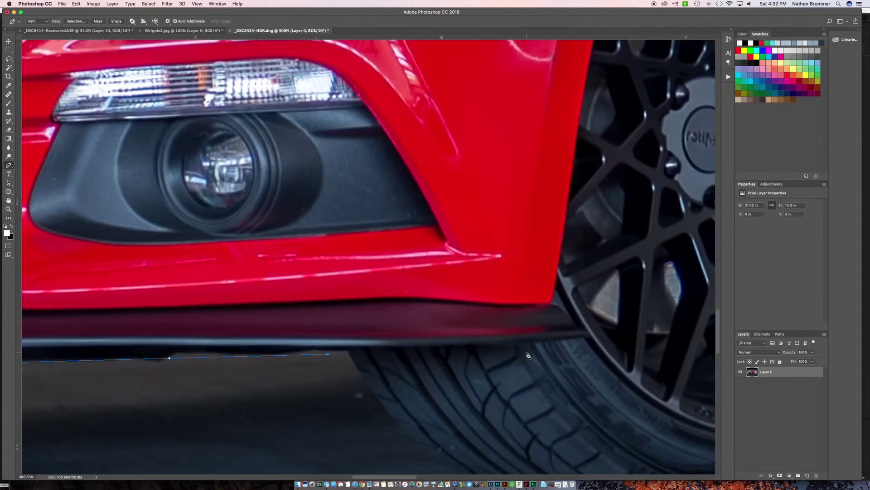
left_click(404, 347)
left_click_drag(550, 344, 573, 342)
- Curve the path up around the front wheel arch and down the front tyre's rear edge
left_click(587, 336)
left_click_drag(578, 325, 550, 305)
scroll(551, 305, "right", 10)
scroll(550, 305, "up", 5)
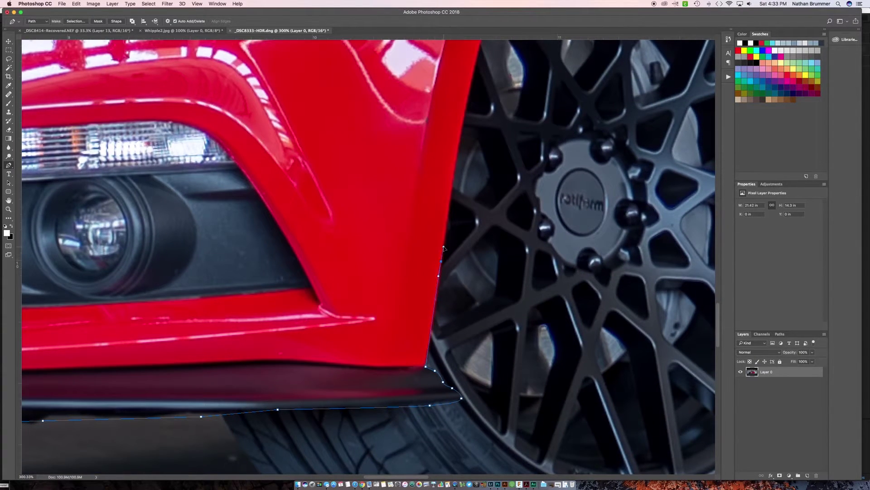
scroll(442, 263, "up", 5)
scroll(442, 263, "right", 4)
scroll(470, 53, "up", 3)
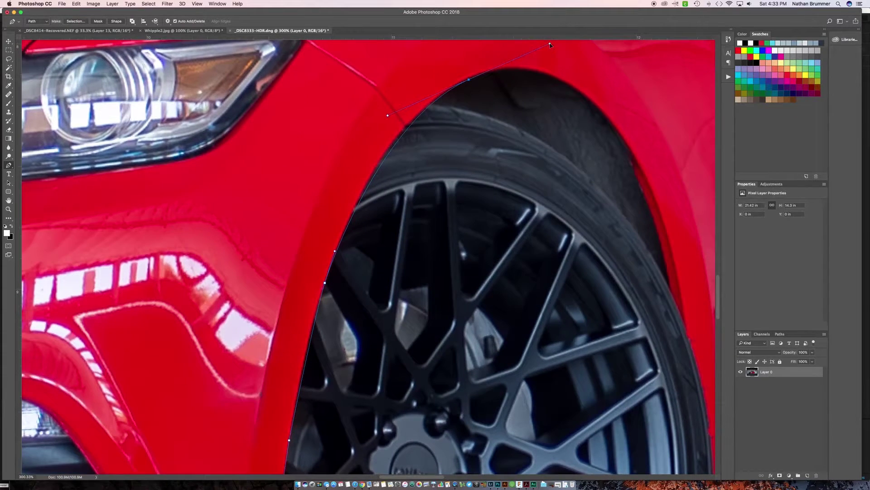
left_click_drag(469, 79, 550, 54)
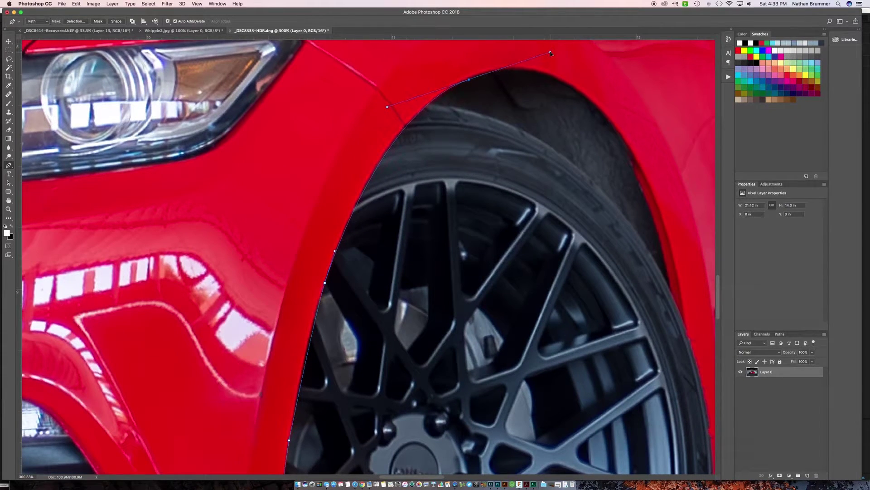
left_click(608, 119)
scroll(608, 118, "down", 10)
scroll(608, 119, "right", 4)
left_click(646, 264)
scroll(635, 272, "down", 5)
left_click(600, 298)
- Continue the path along the sill and around the rear wheel arch
scroll(599, 298, "right", 10)
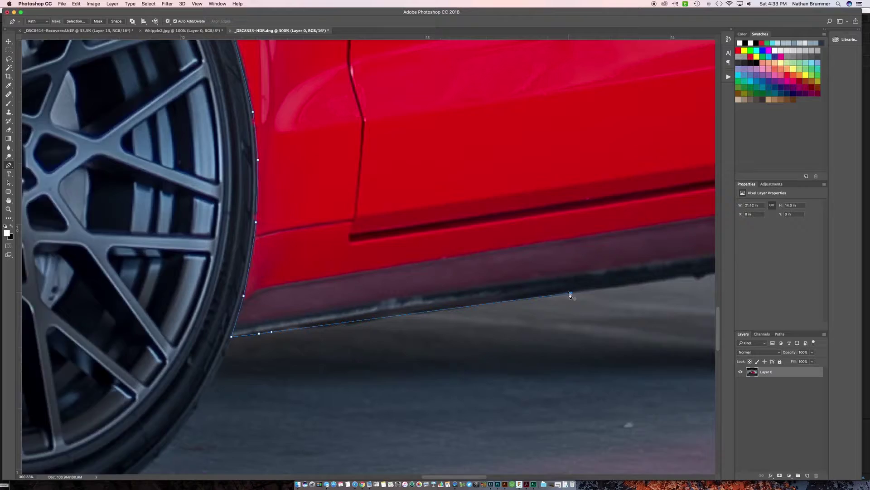
left_click(514, 278)
left_click(620, 275)
left_click(640, 218)
scroll(589, 181, "up", 4)
scroll(590, 182, "right", 3)
left_click(550, 96)
scroll(547, 114, "down", 8)
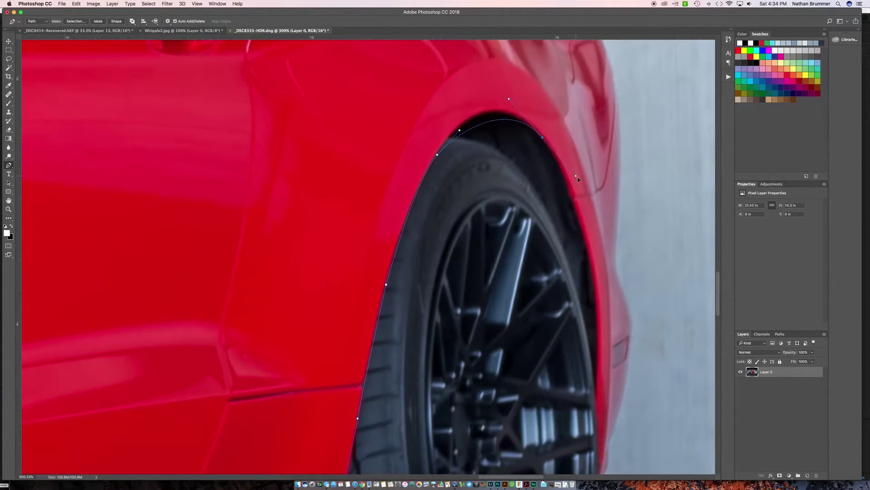
- Carry the path above the photo's top right and top left, then close it at the start
scroll(471, 352, "left", 4)
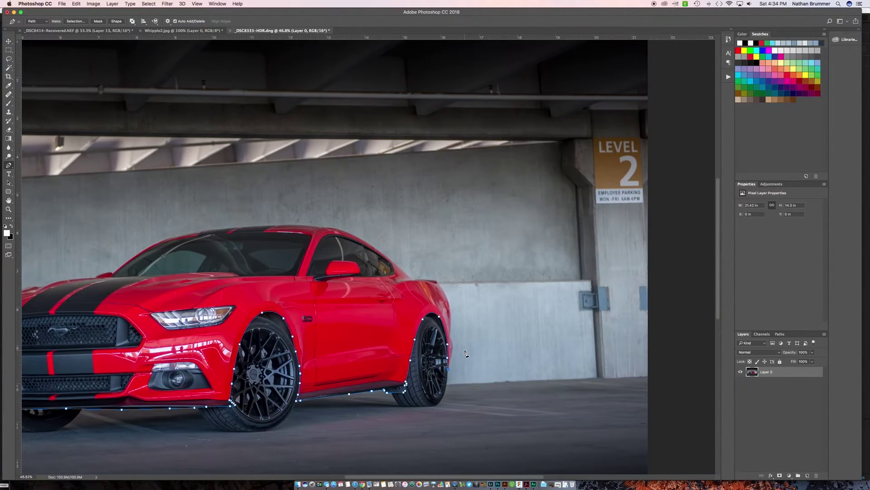
scroll(466, 372, "down", 2)
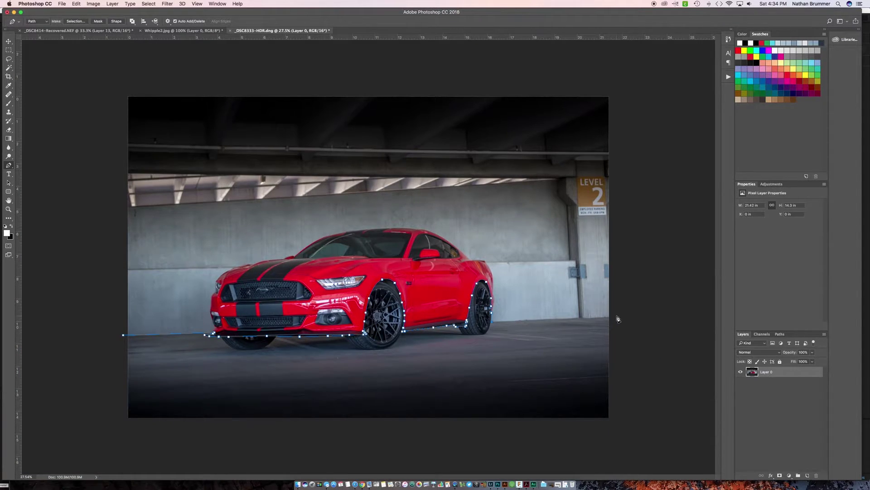
left_click(628, 89)
left_click(112, 89)
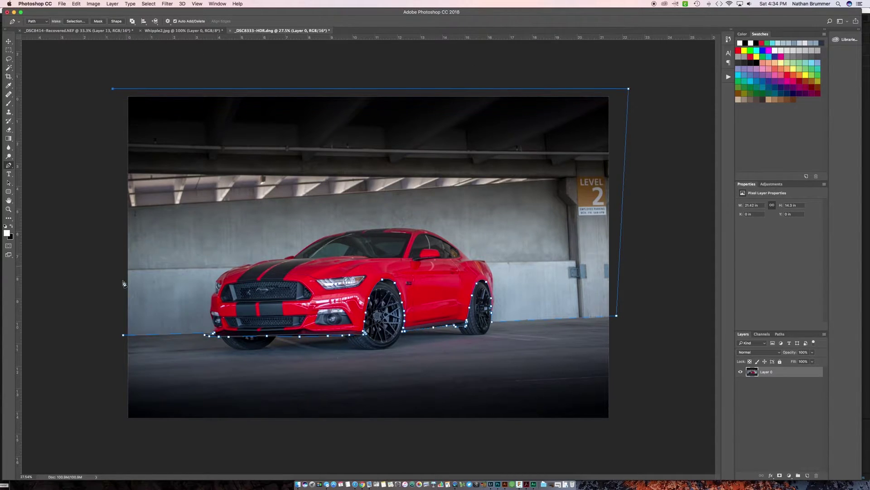
left_click(123, 335)
- Turn the closed path into a selection with a 1 px feather
right_click(538, 284)
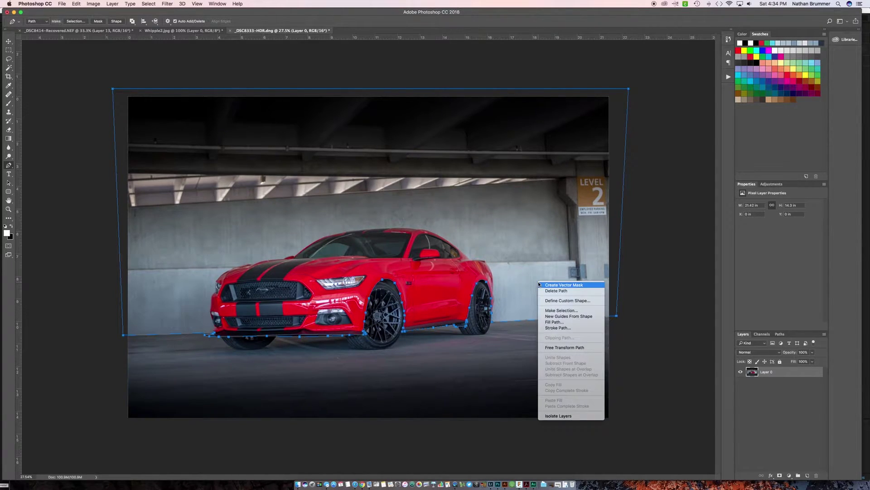
left_click(551, 311)
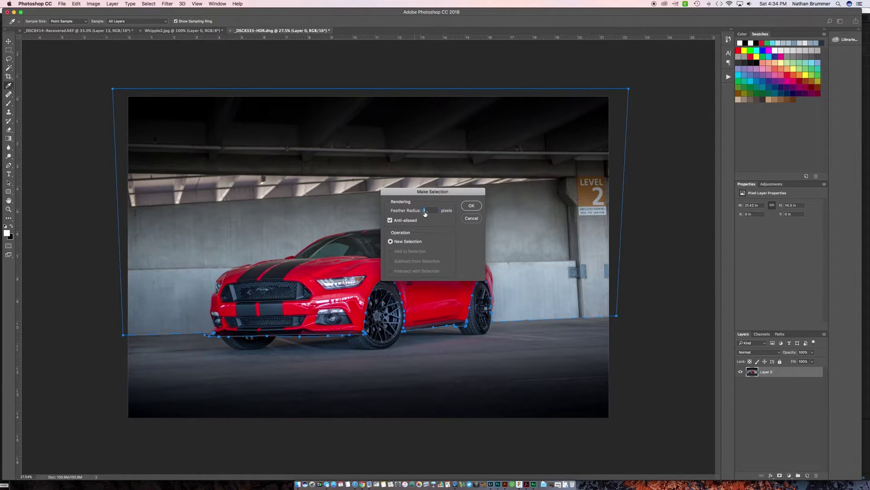
left_click(471, 206)
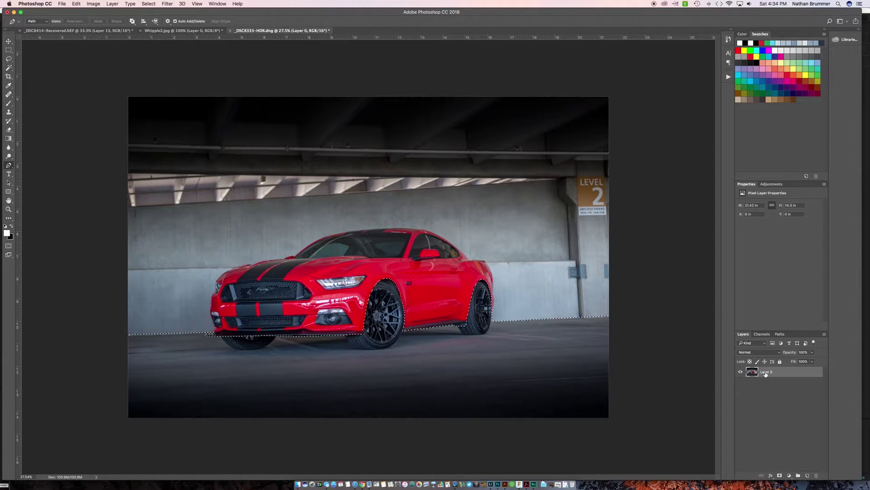
- Copy the selection to Layer 1 with Cmd+J and check it by toggling Layer 0
key("super+j")
left_click(741, 382)
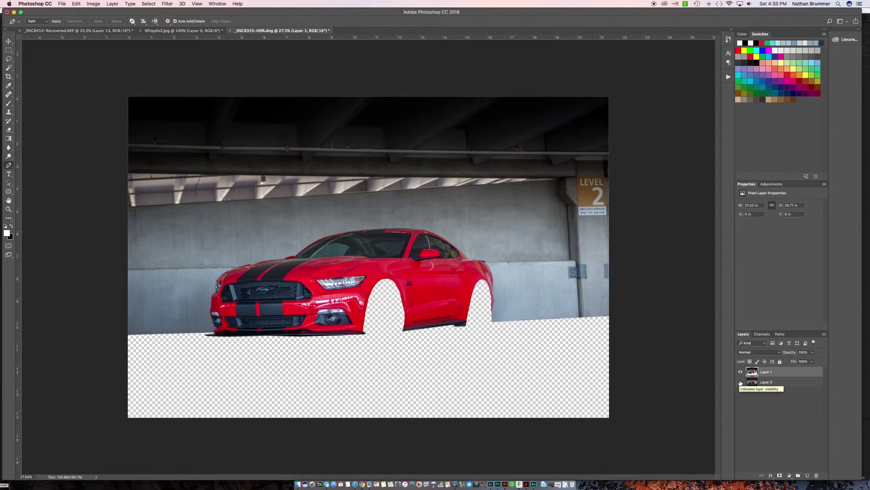
left_click(741, 382)
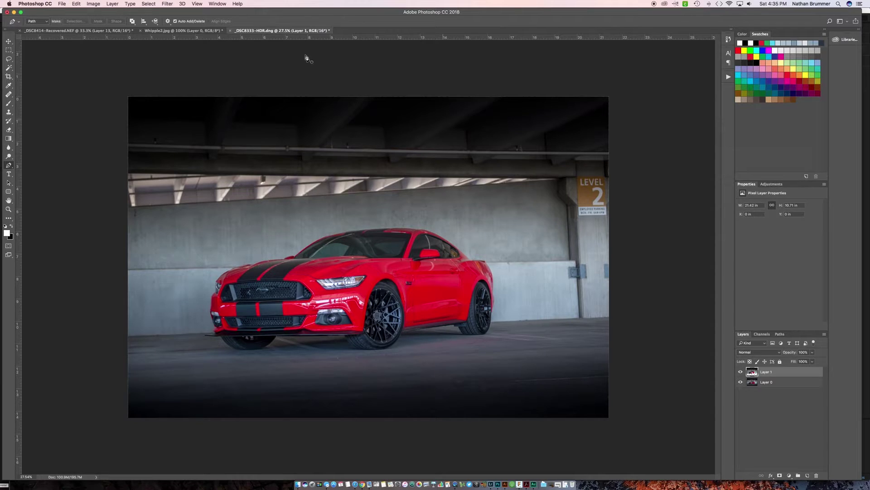
- Lower Layer 1 slightly with the Move tool and a Down-arrow nudge
left_click(8, 41)
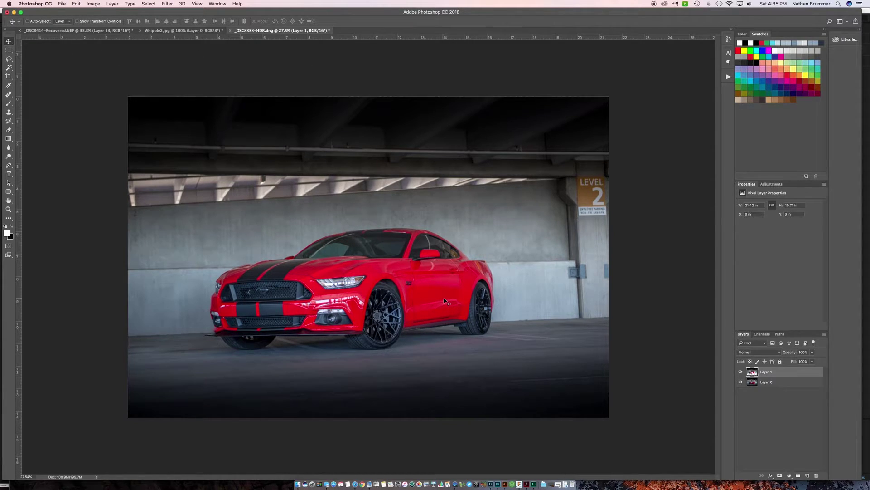
left_click_drag(444, 299, 444, 300)
key("Down")
key("Down")
key("Down")
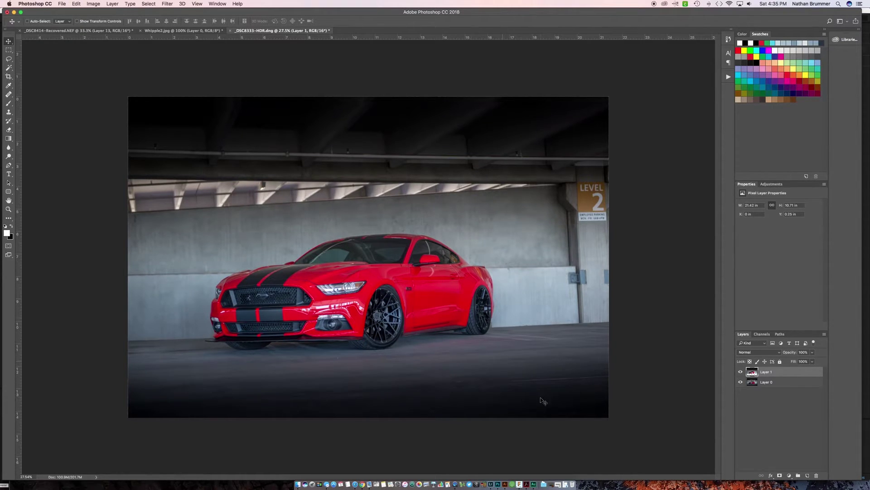
- Nudge Layer 1 back up with Shift+Up and Up, leaving its Y position at 0.15 in
scroll(566, 340, "up", 5)
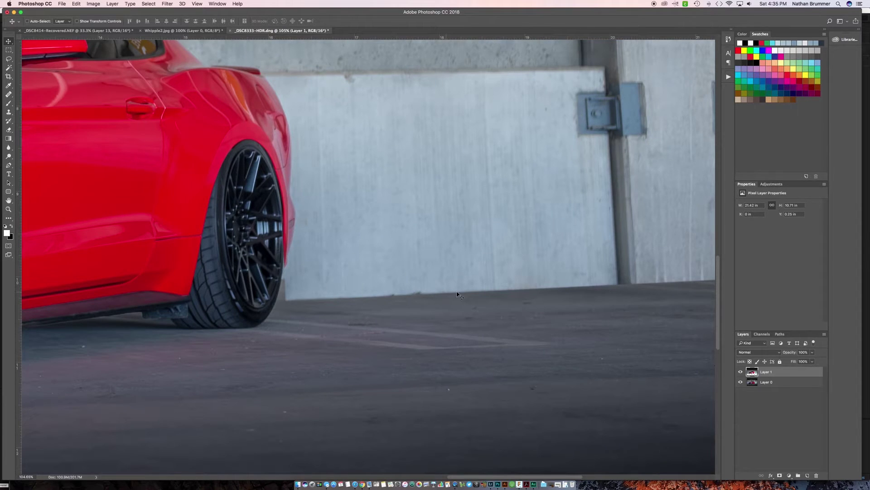
scroll(657, 294, "down", 5)
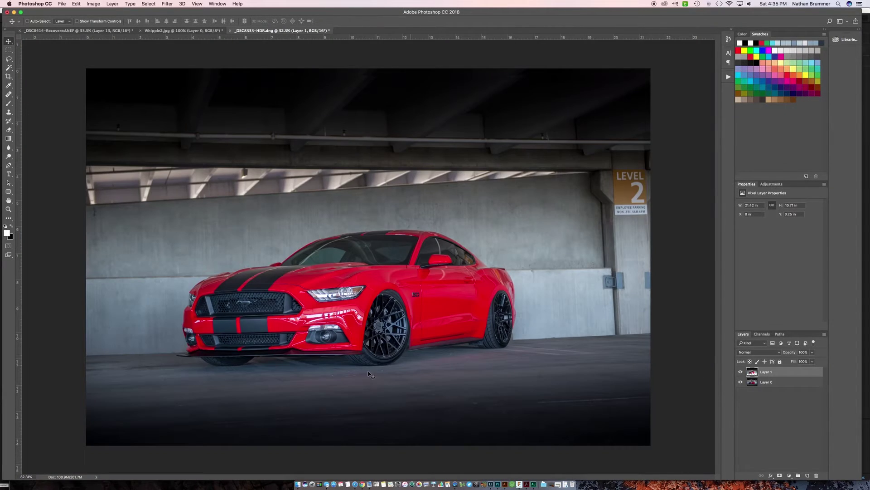
scroll(101, 353, "up", 5)
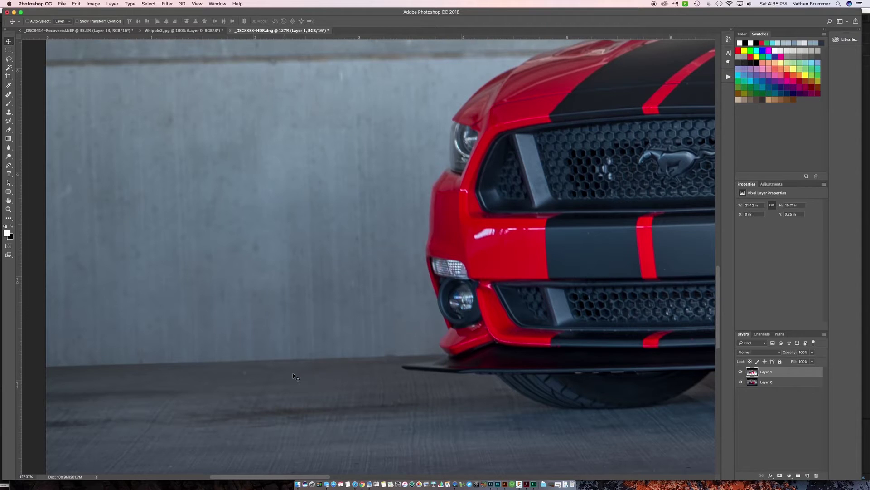
scroll(197, 360, "down", 5)
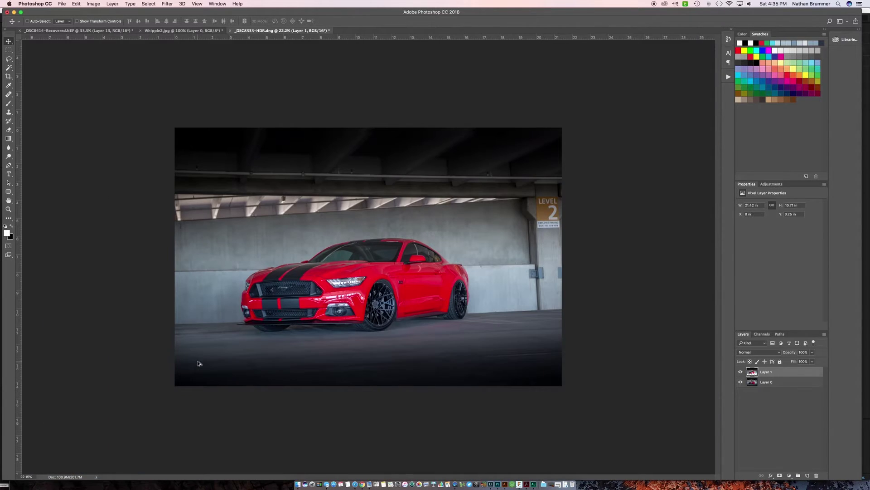
scroll(387, 292, "up", 4)
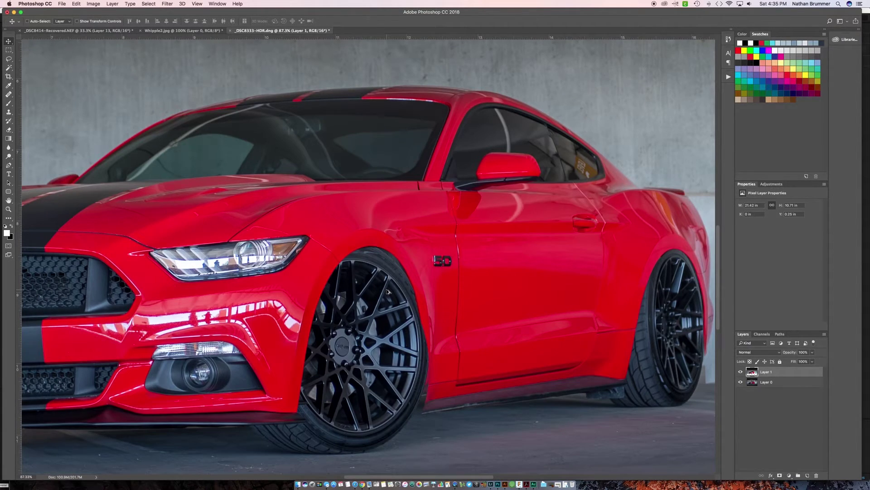
scroll(388, 292, "down", 4)
scroll(415, 334, "up", 3)
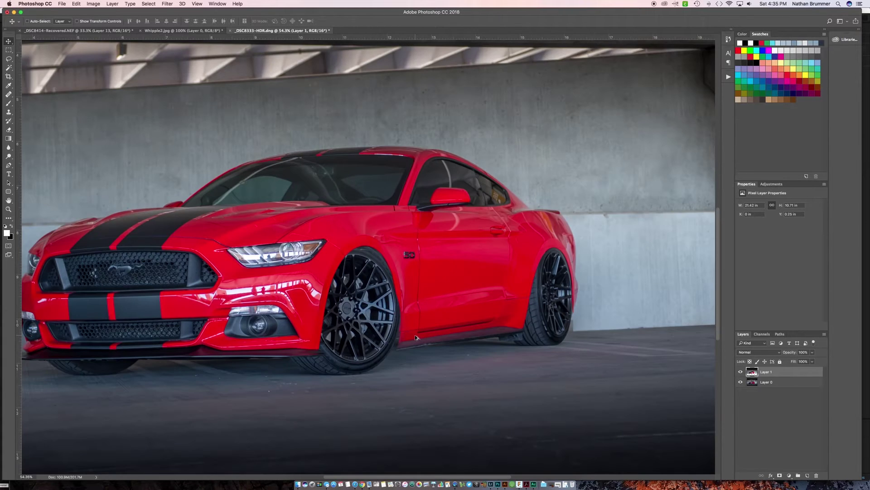
scroll(415, 335, "down", 3)
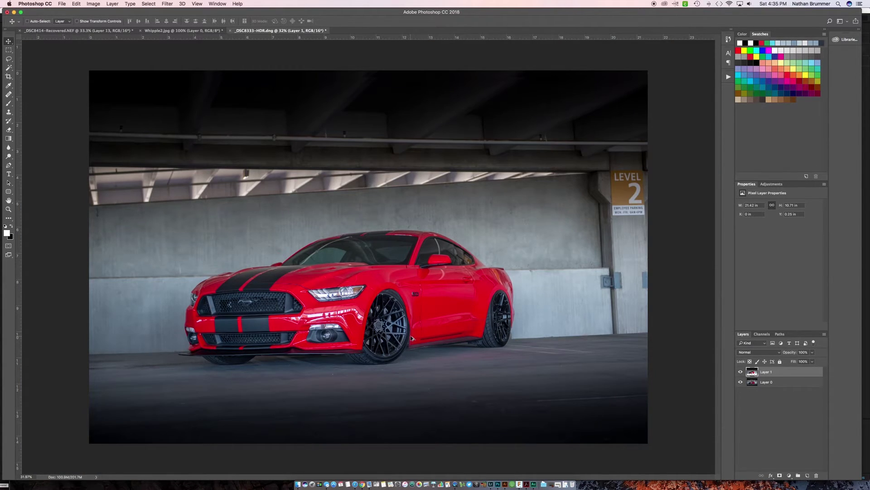
scroll(412, 337, "up", 3)
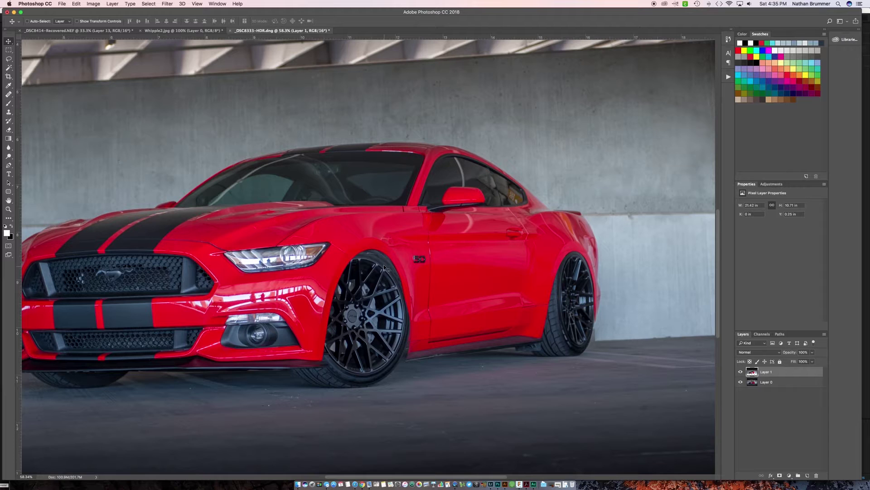
key("shift+Up")
key("shift+Up")
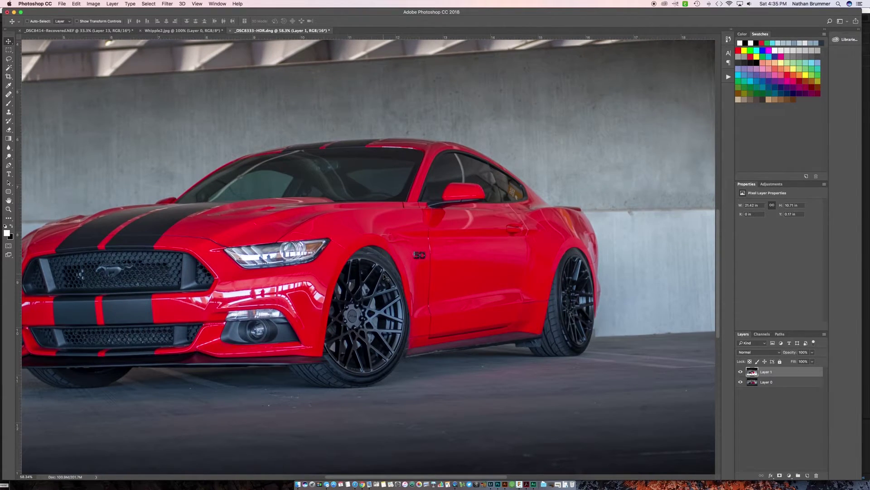
key("Up")
key("Up")
key("Up")
key("Up")
key("Up")
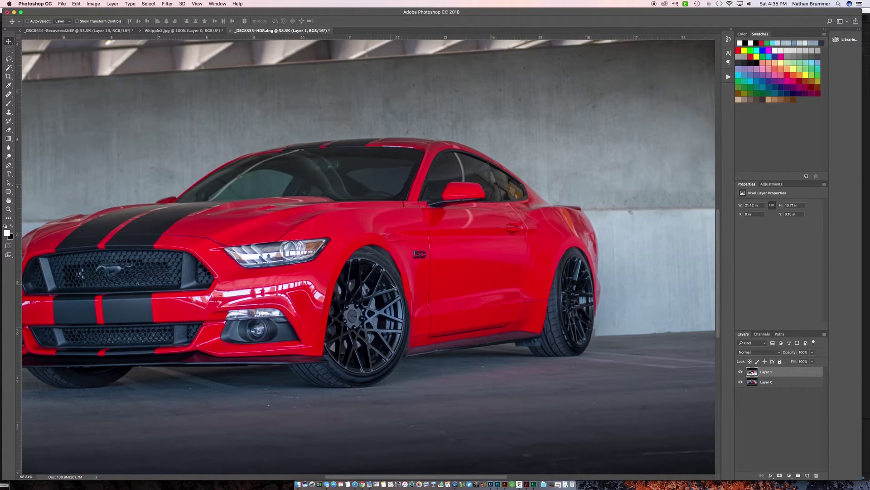
scroll(411, 348, "up", 5)
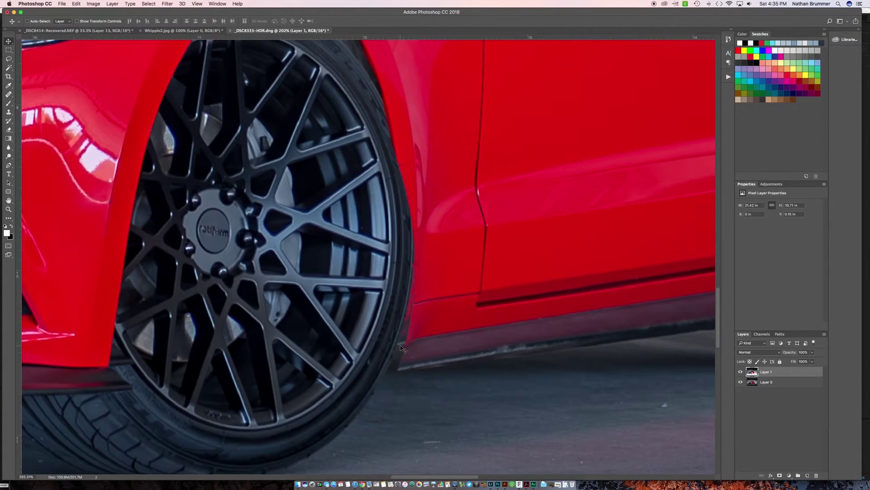
- Add Layer 2 beneath Layer 1 and ready the Brush with default black
left_click(808, 475)
left_click_drag(786, 372, 786, 387)
key("b")
key("d")
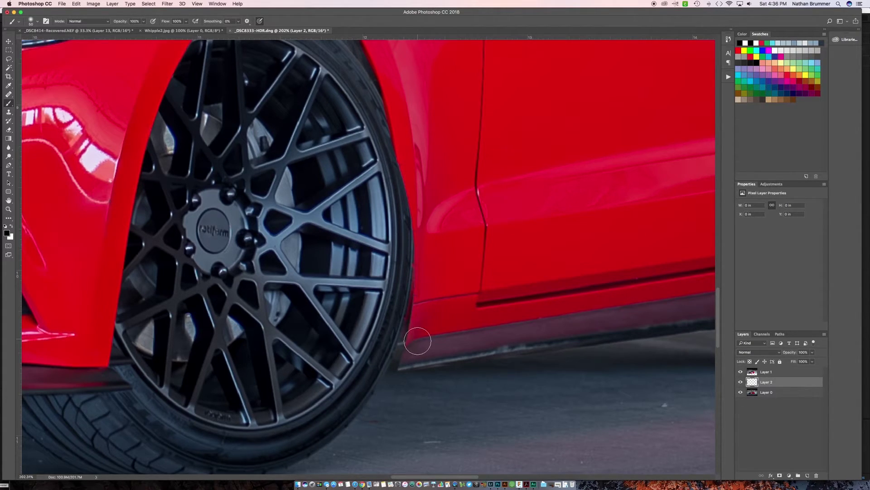
- Paint black with a smaller brush along the tyre gap below the rocker panel
key("bracketleft")
key("bracketleft")
mouse_move(420, 322)
left_mouse_down()
mouse_move(401, 362)
mouse_move(422, 308)
mouse_move(412, 326)
mouse_move(422, 301)
mouse_move(425, 204)
left_mouse_up()
scroll(414, 153, "down", 5)
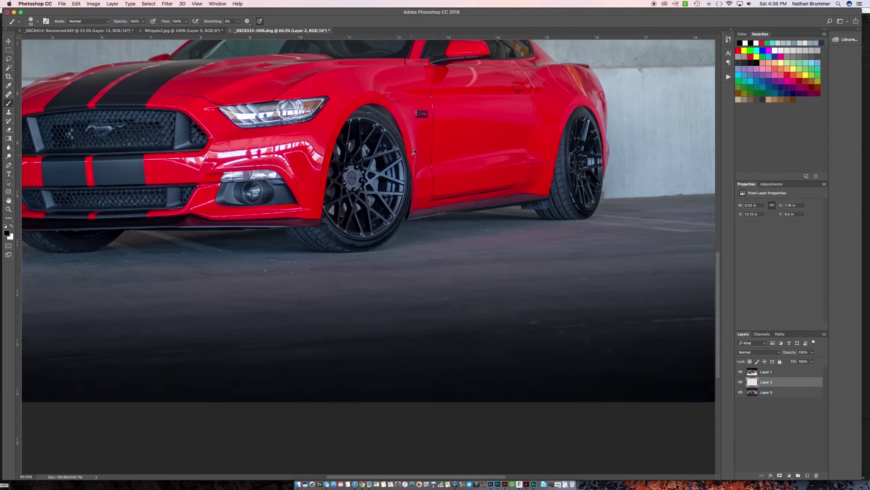
scroll(586, 178, "up", 3)
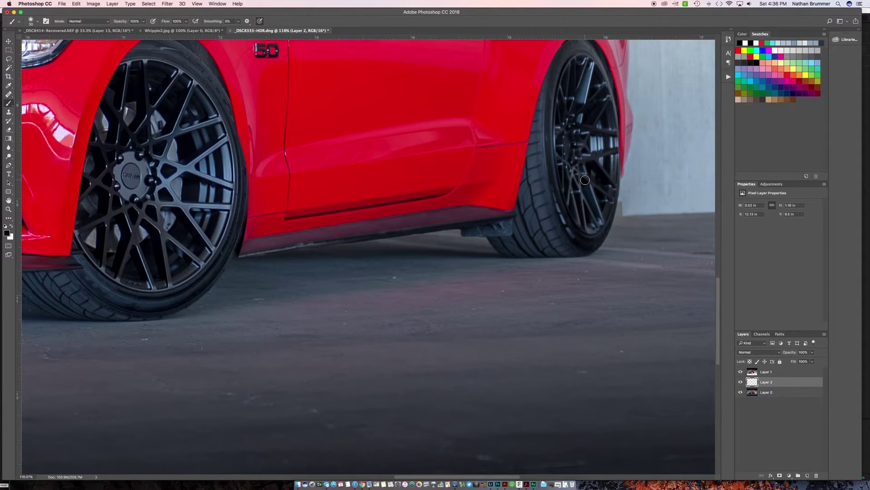
scroll(586, 180, "left", 5)
scroll(585, 180, "up", 3)
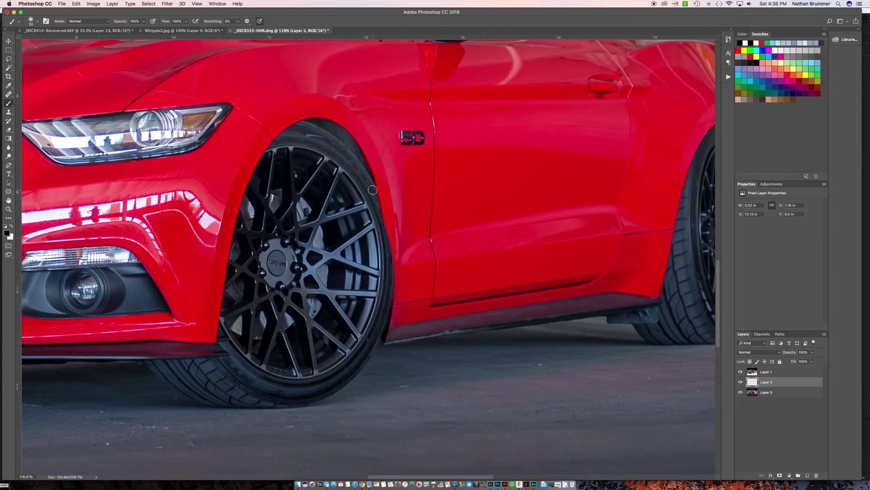
- Add a layer mask to Layer 1, enlarge the brush, and switch to painting white
left_click(763, 373)
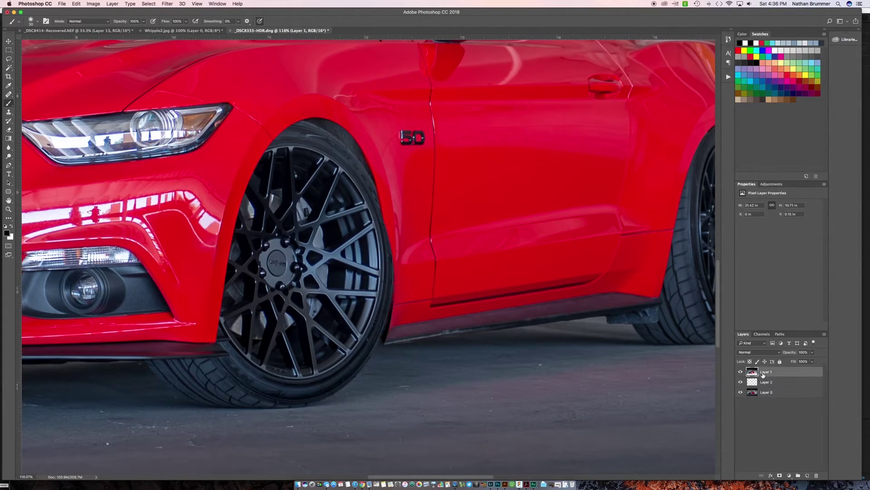
left_click(779, 475)
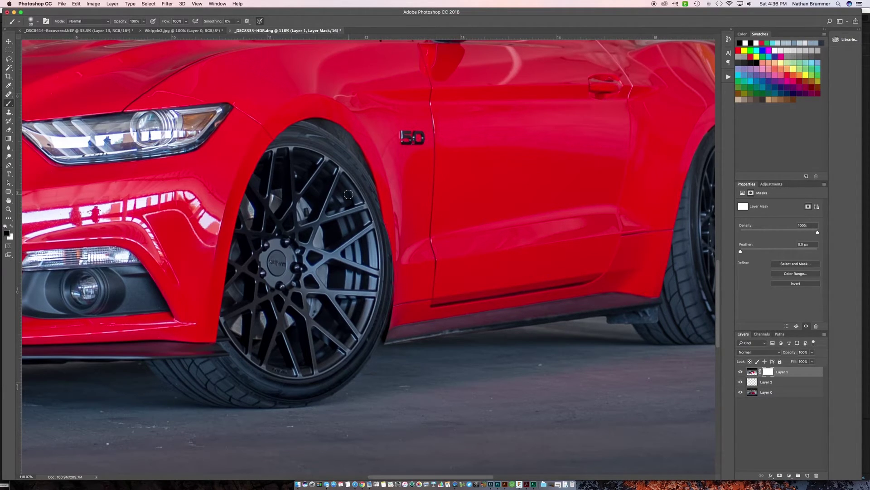
key("bracketright")
key("bracketright")
key("bracketright")
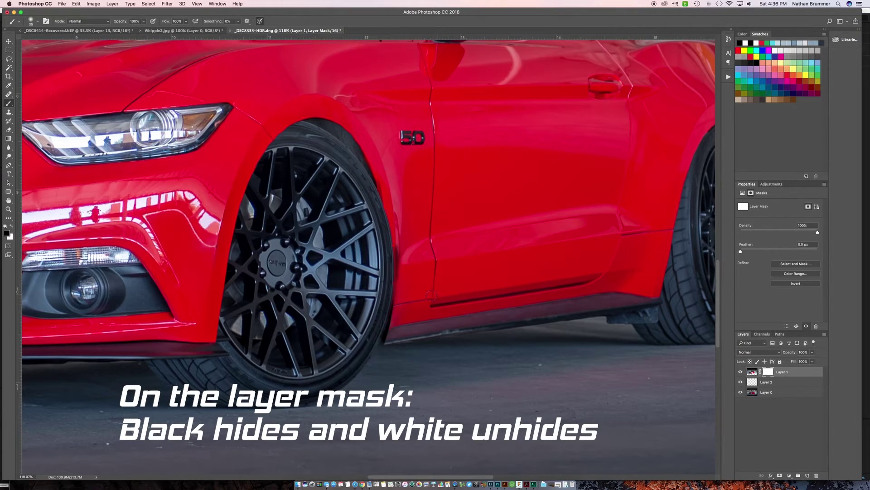
key("x")
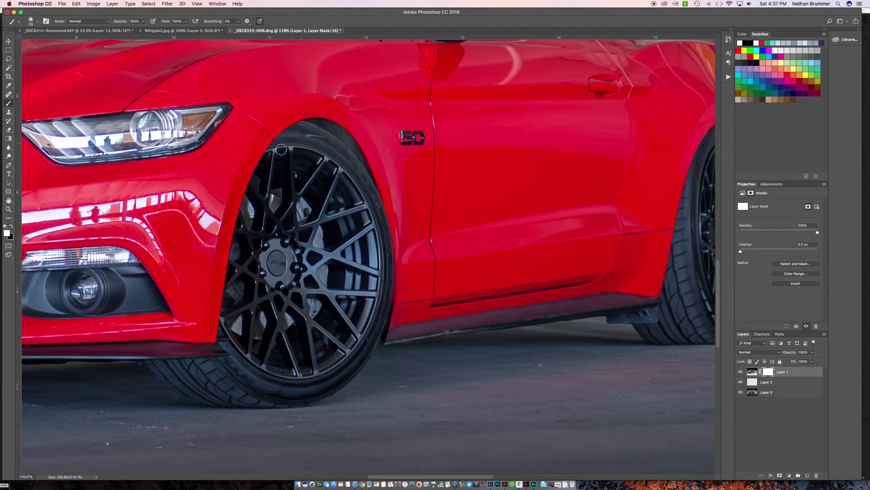
scroll(227, 269, "up", 2)
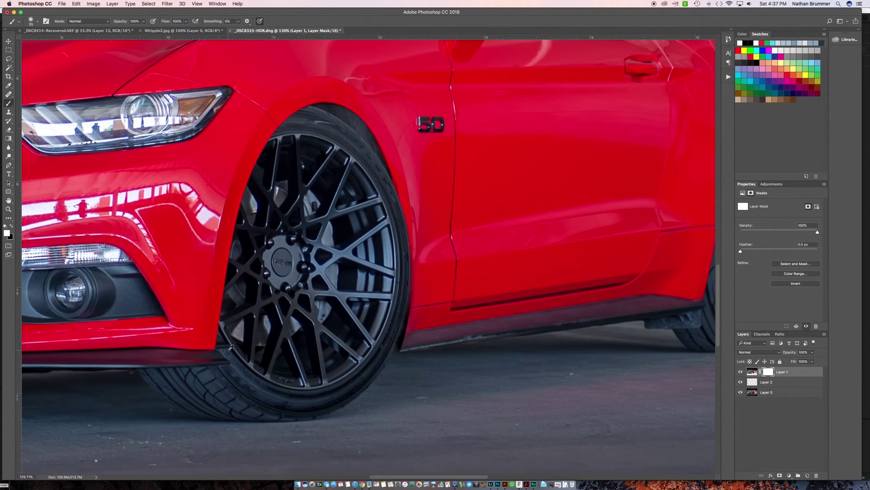
scroll(231, 348, "up", 5)
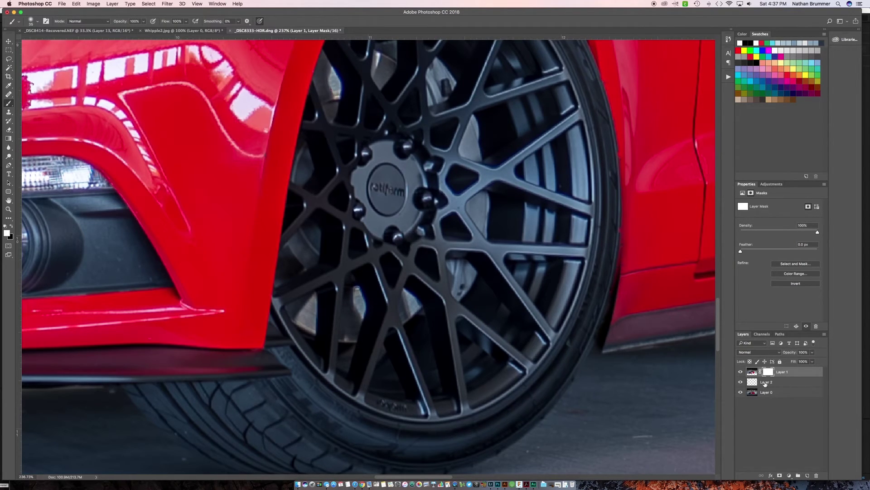
- Clone Stamp on Layer 2 to cover the gap at the front wheel edge
left_click(766, 383)
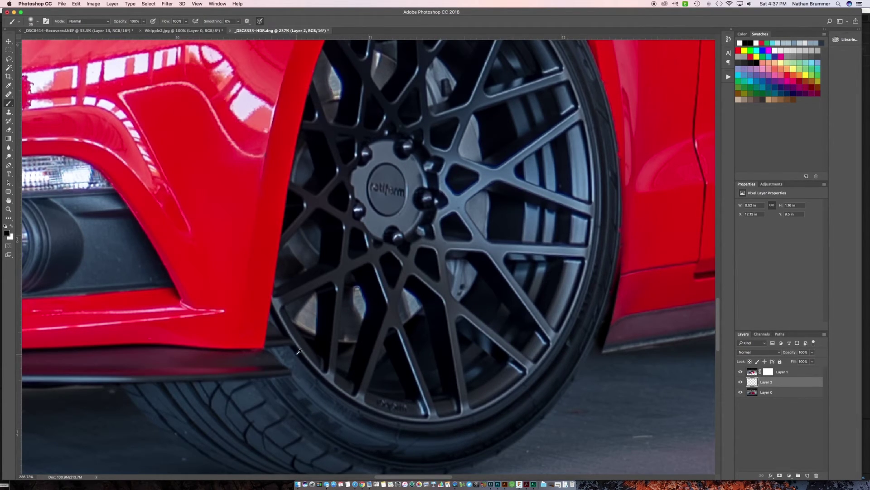
left_click(9, 112)
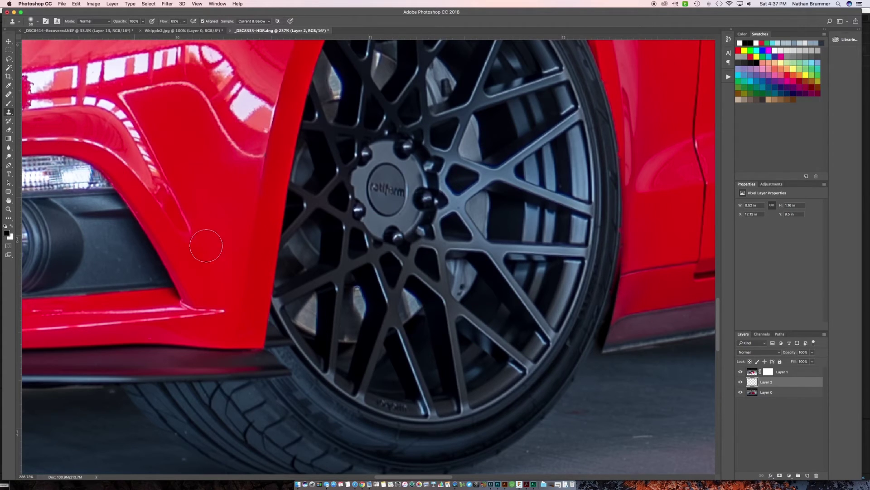
left_click(303, 358, "alt")
left_click_drag(288, 339, 284, 337)
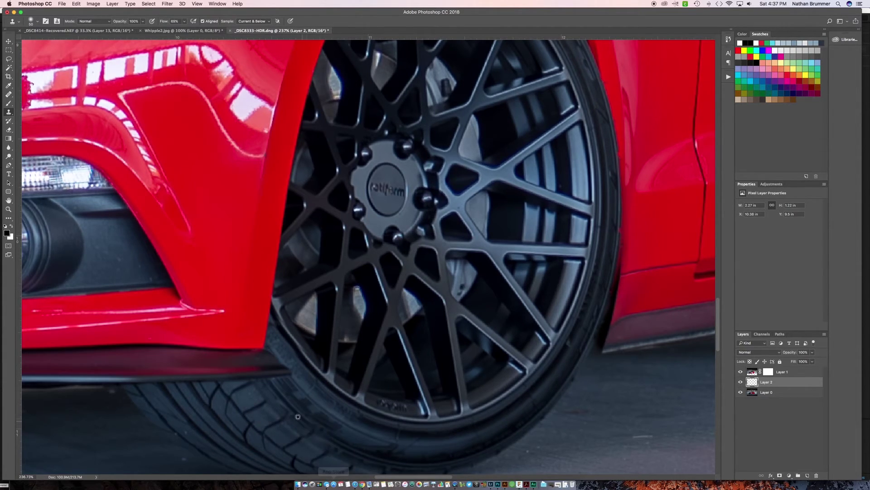
scroll(293, 413, "down", 3)
scroll(293, 412, "left", 3)
scroll(294, 412, "left", 8)
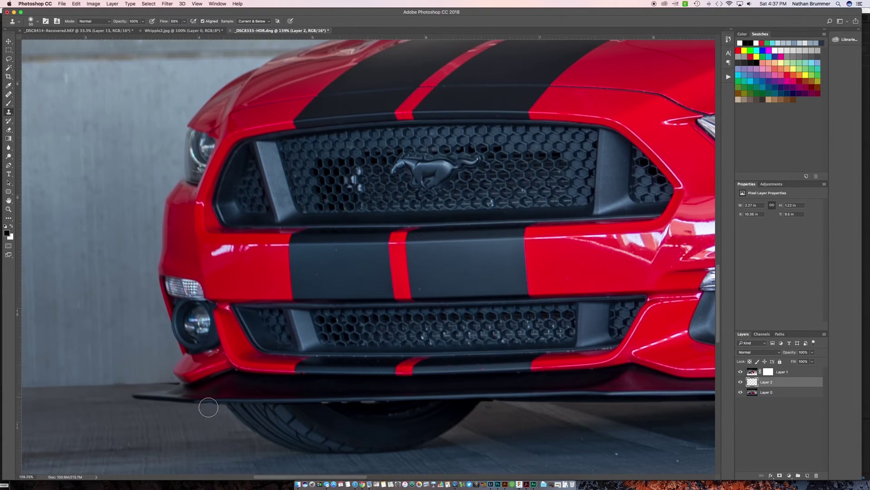
- Clone floor texture over the gap beneath the bumper tip
left_click(137, 383, "alt")
left_click(46, 395, "alt")
mouse_move(171, 388)
left_mouse_down()
mouse_move(178, 387)
mouse_move(148, 397)
left_mouse_up()
- Toggle Layer 1's visibility twice to compare before and after
scroll(151, 453, "down", 3)
scroll(155, 452, "down", 3)
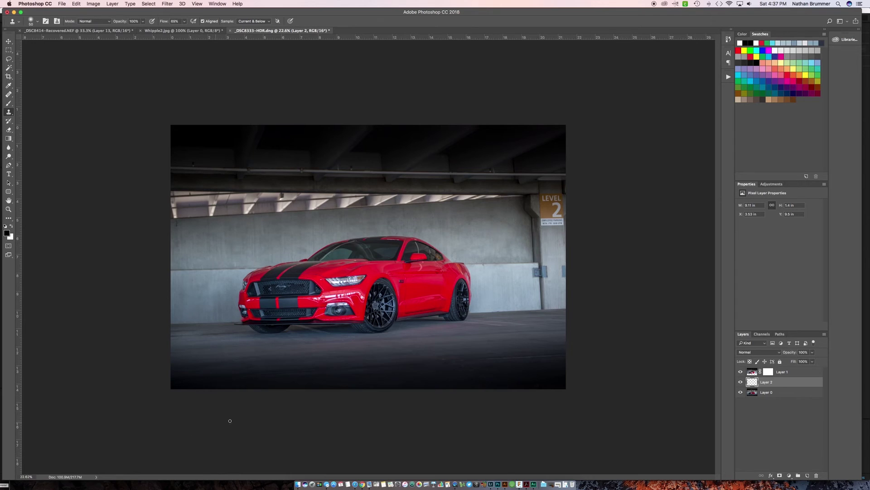
left_click(741, 372)
left_click(740, 371)
left_click(741, 372)
left_click(741, 372)
- Group Layer 1 and Layer 2 into Group 1 and toggle it to compare
left_click(802, 373)
left_click(799, 383, "shift")
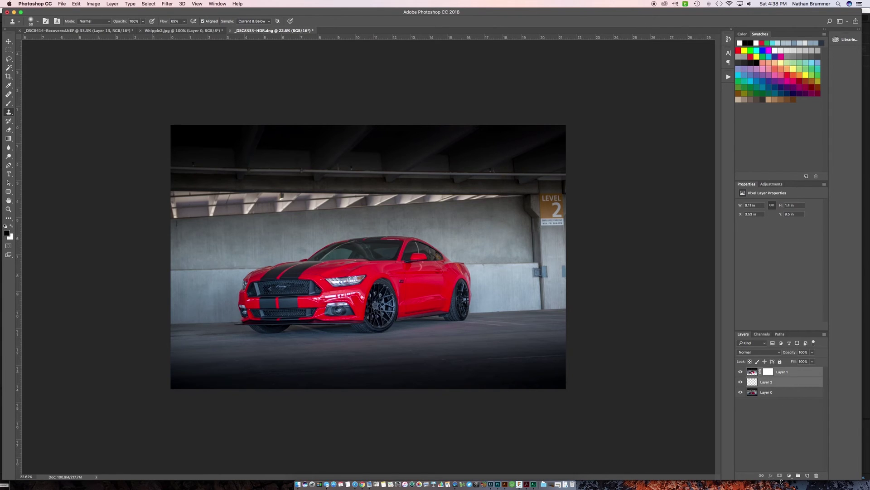
left_click(798, 475)
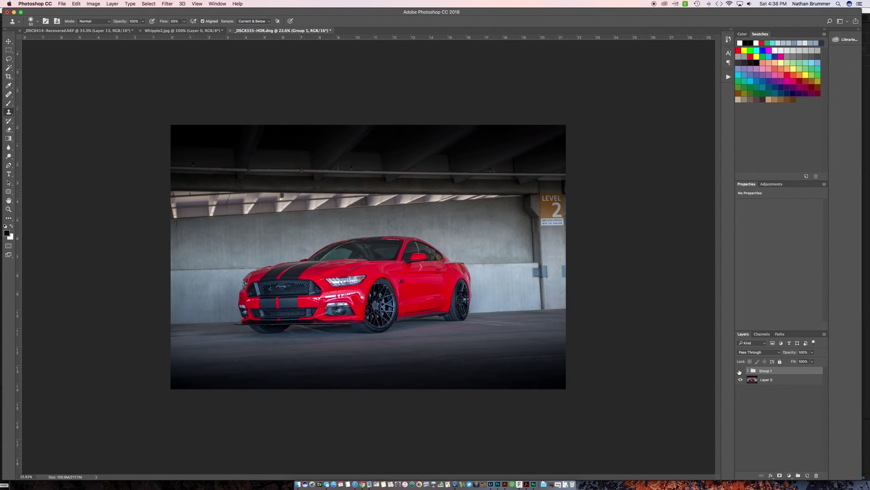
left_click(740, 371)
left_click(740, 371)
left_click(741, 371)
left_click(740, 371)
left_click(740, 370)
left_click(740, 371)
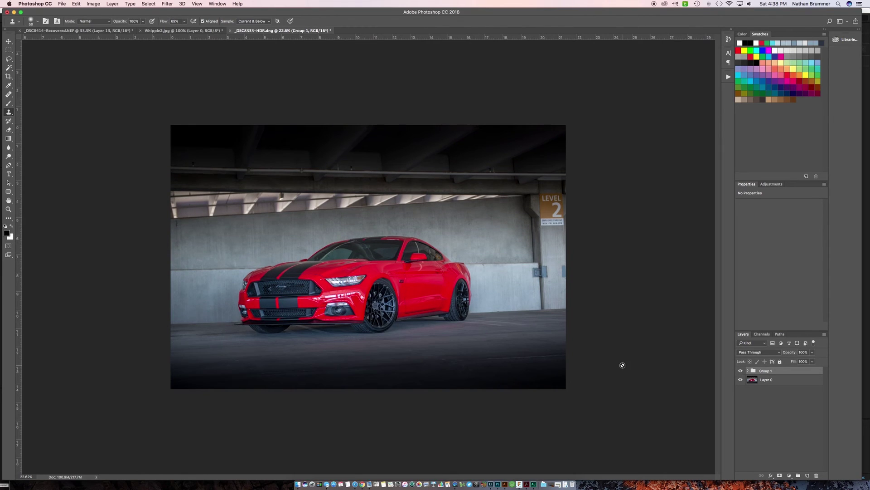